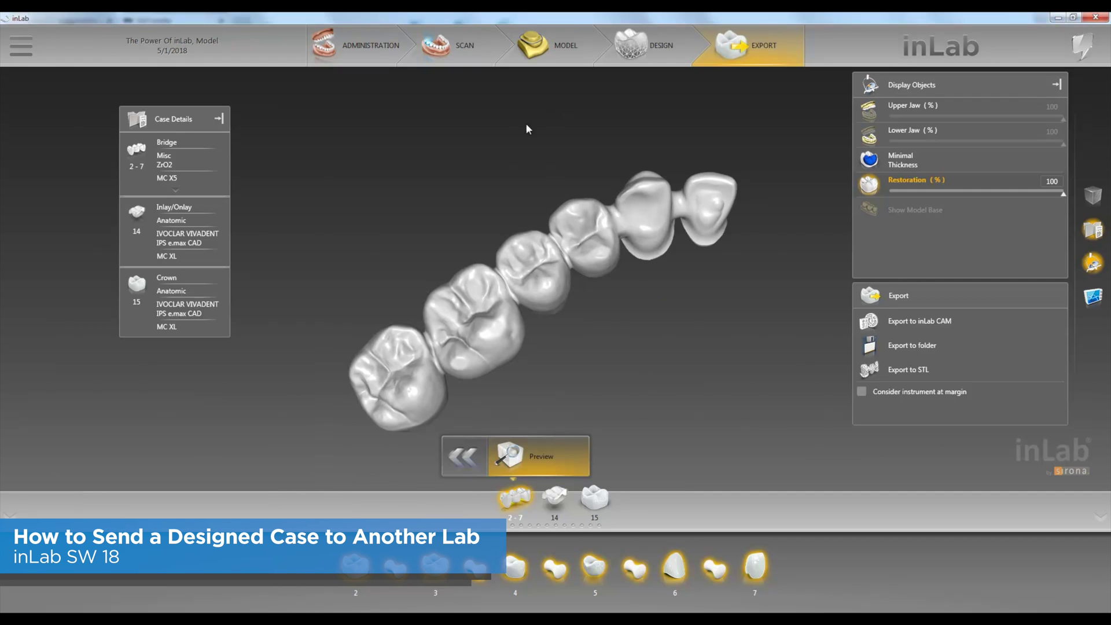
- Inspect the bridge from several angles, then send the case to another lab
drag(553, 110, 567, 192)
mouse_move(488, 152)
mouse_down()
mouse_move(518, 325)
mouse_move(473, 96)
mouse_up()
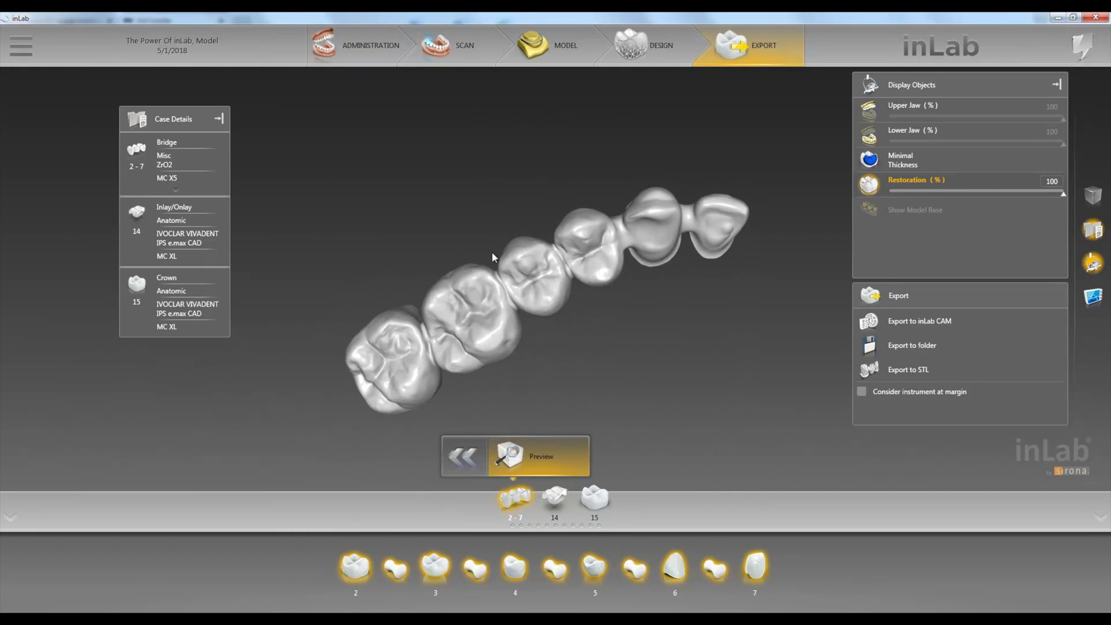
mouse_move(491, 250)
mouse_down()
mouse_move(555, 147)
mouse_move(508, 170)
mouse_up()
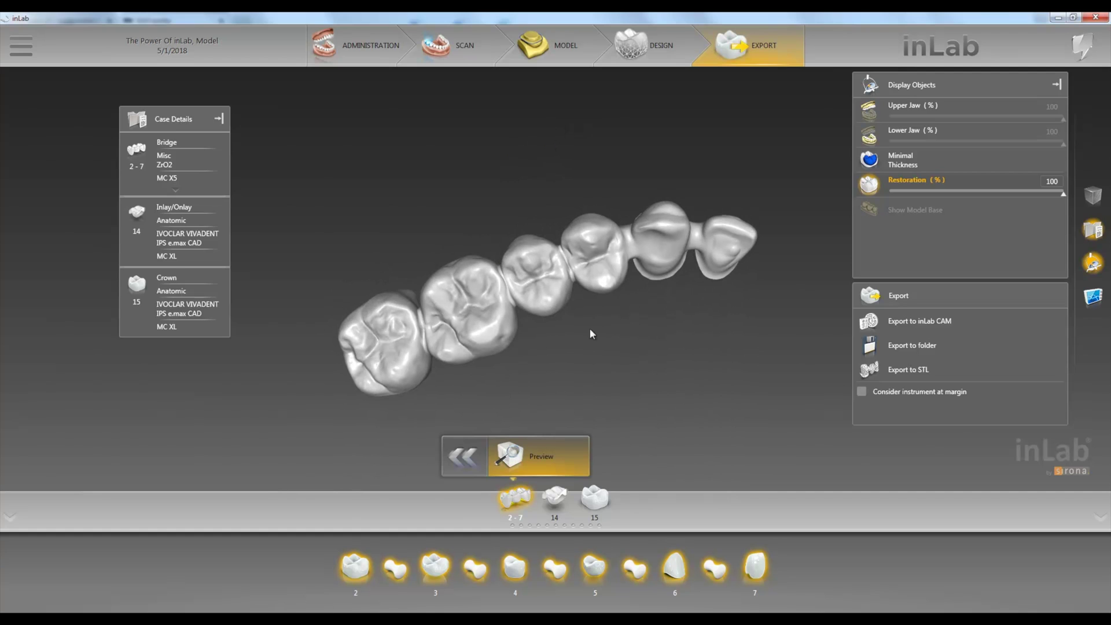
mouse_move(590, 328)
mouse_down()
mouse_move(619, 317)
mouse_move(576, 337)
mouse_move(579, 388)
mouse_up()
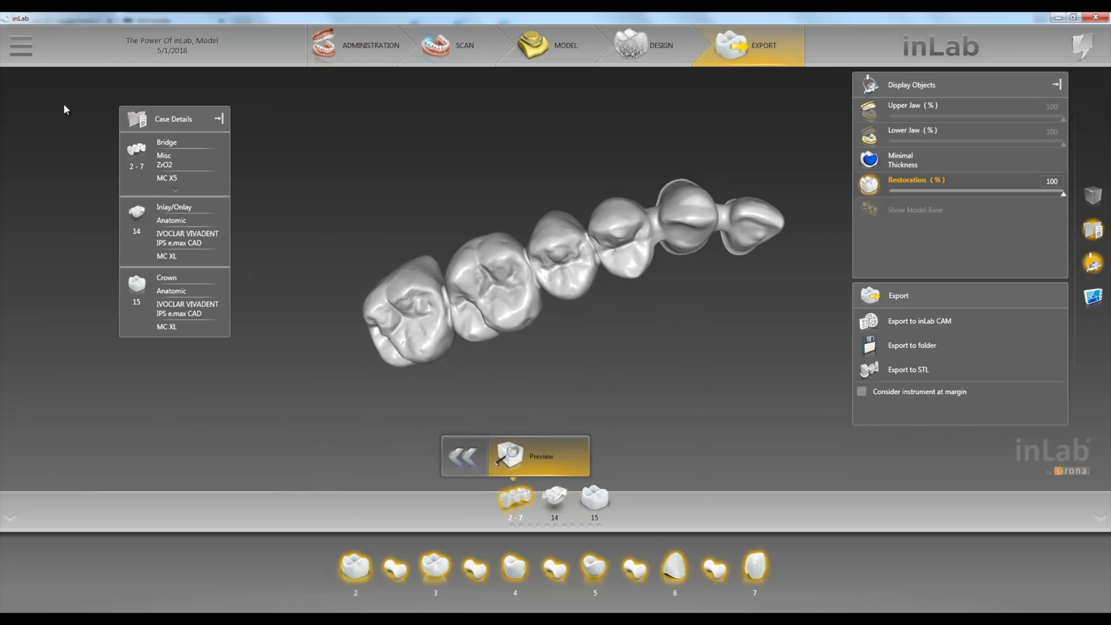
click(21, 46)
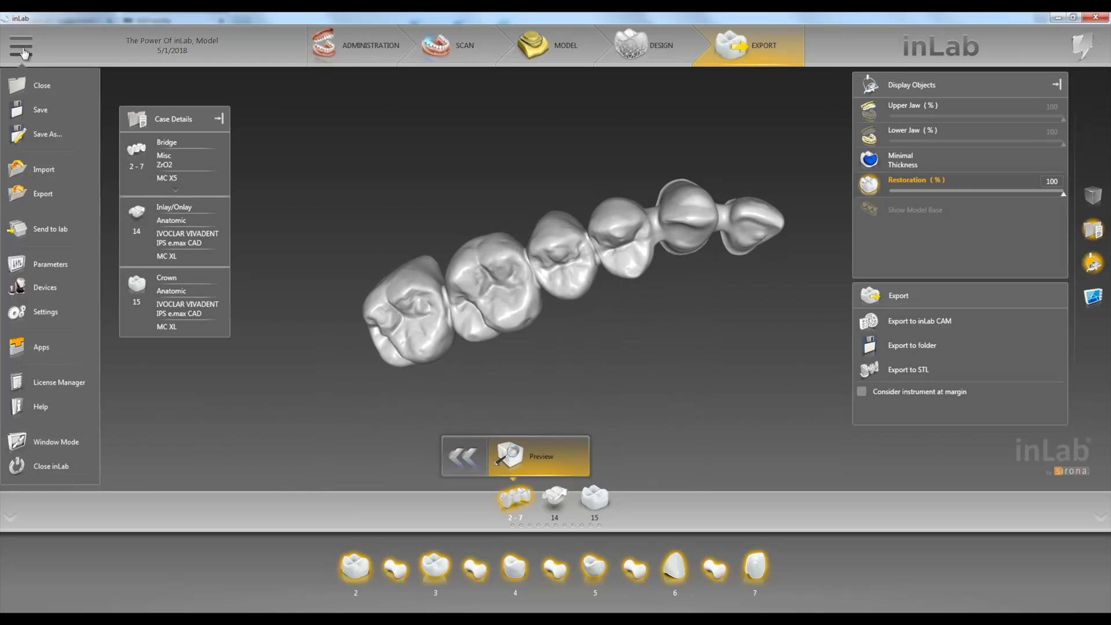
click(48, 230)
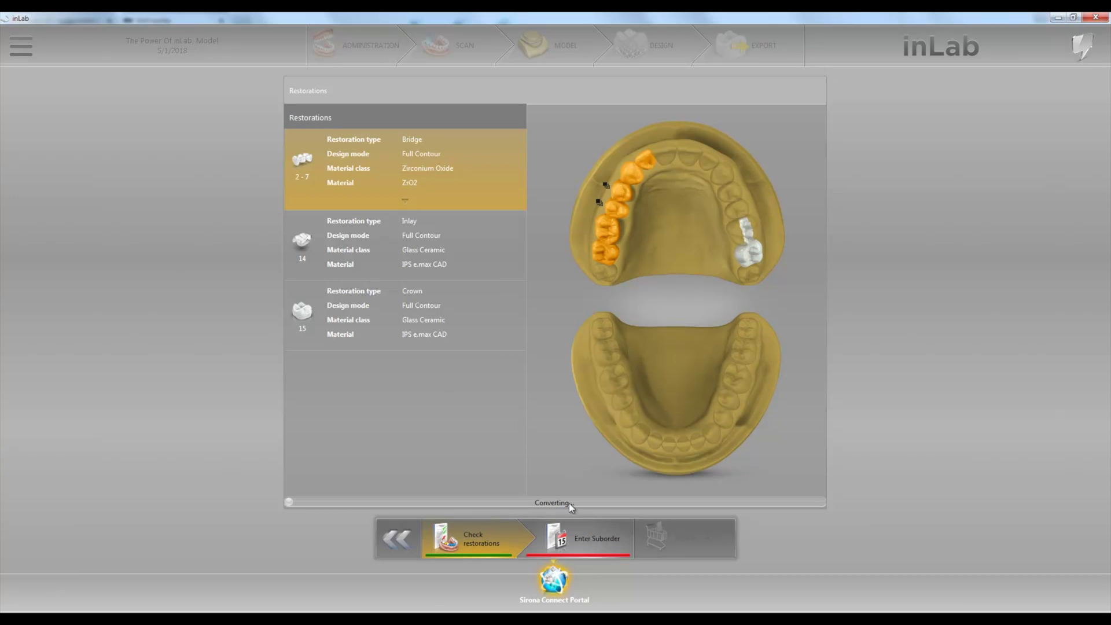
- Enter the suborder with anonymization on, gender female and return date July 31, 2018
click(584, 538)
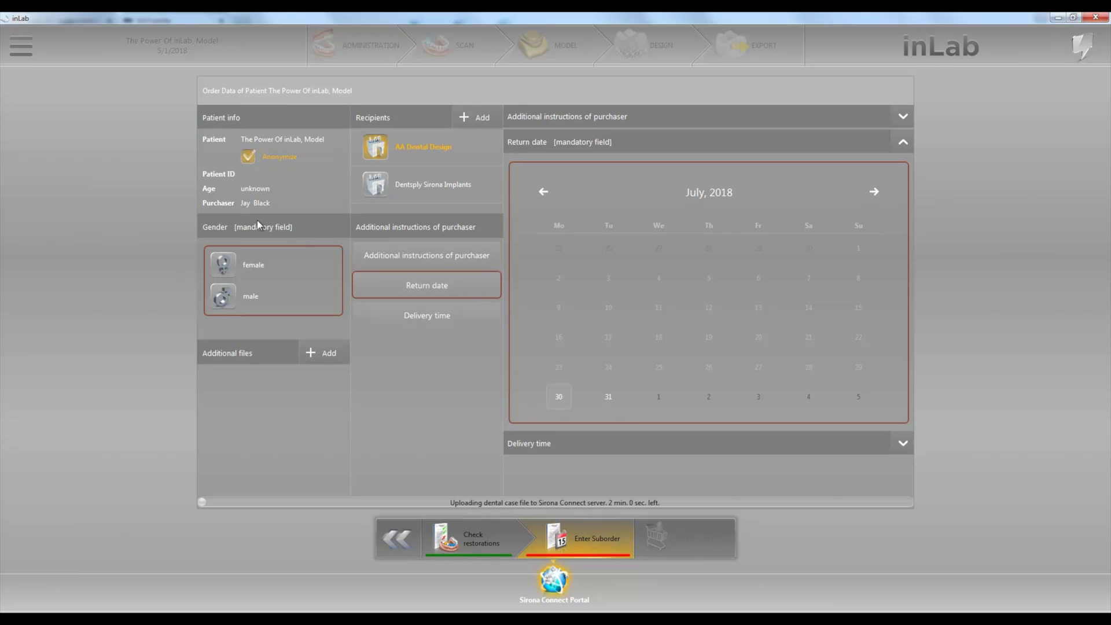
click(248, 157)
click(249, 156)
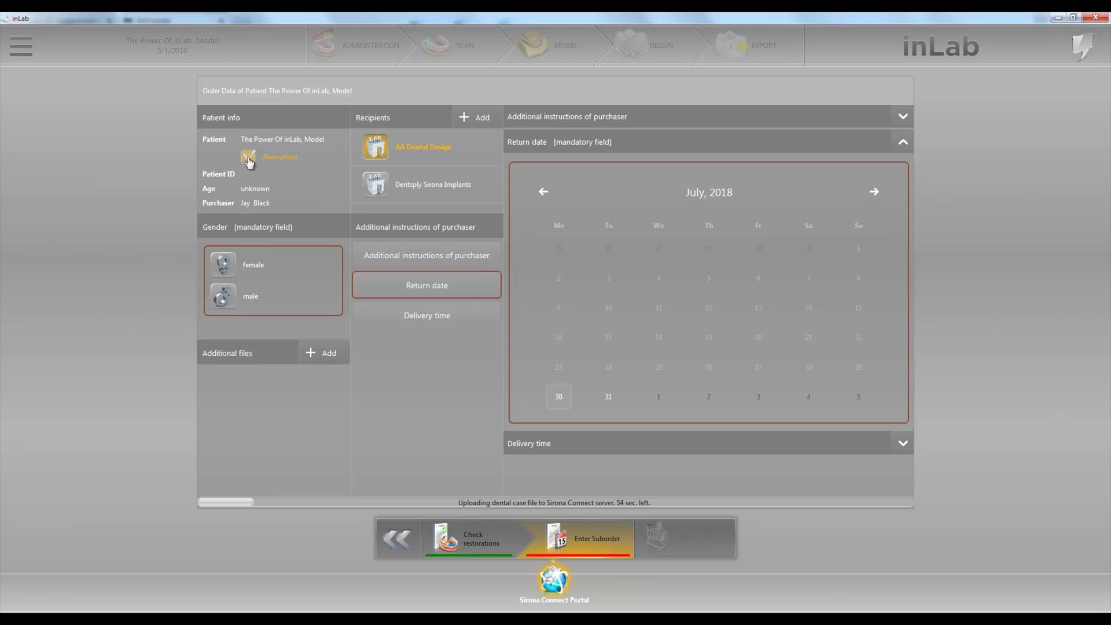
click(223, 265)
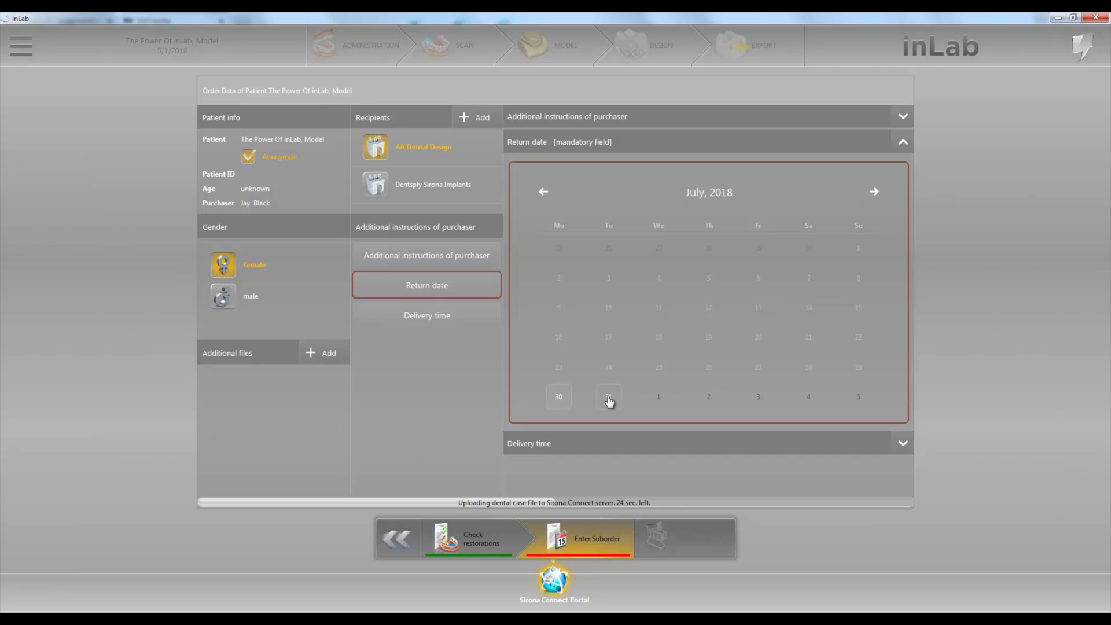
click(609, 399)
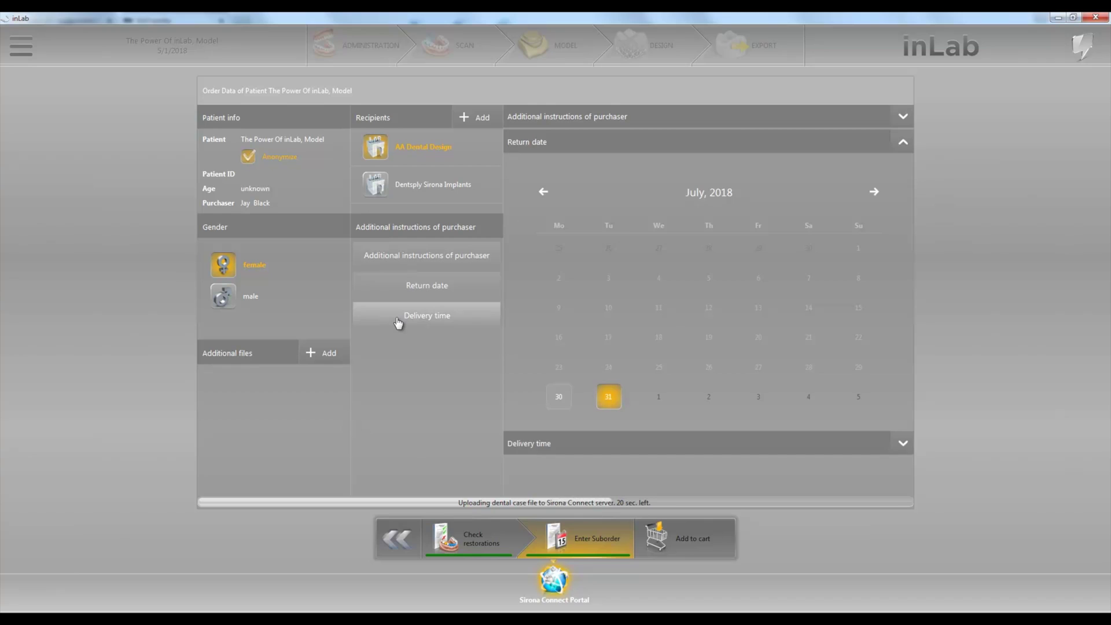
click(426, 316)
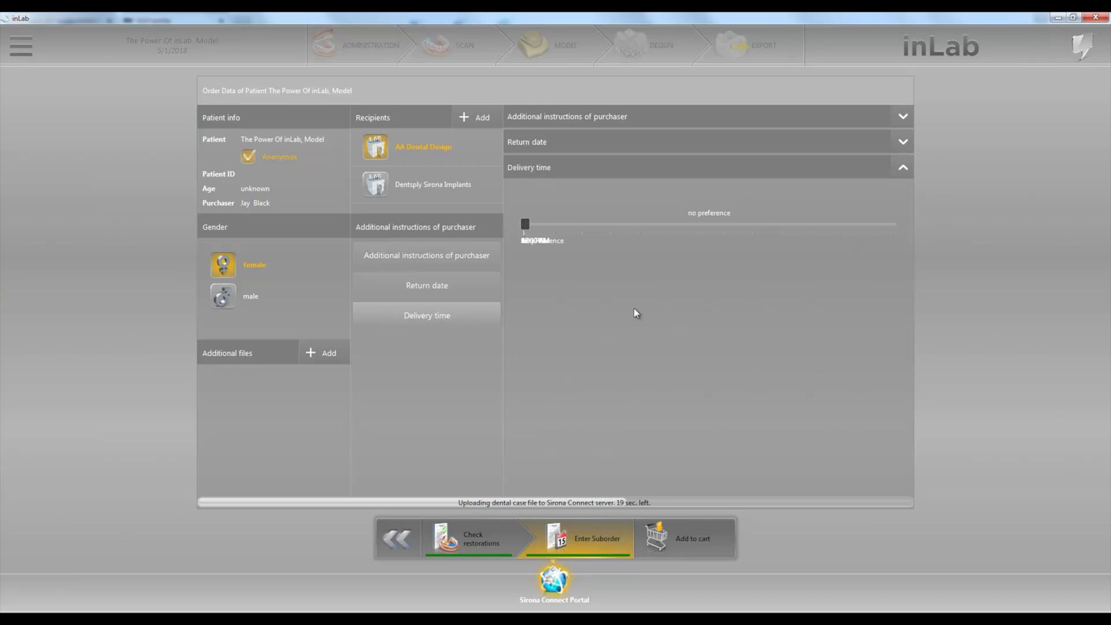
- Write the purchaser instruction 'Please rush :)' followed by a short material note
click(387, 289)
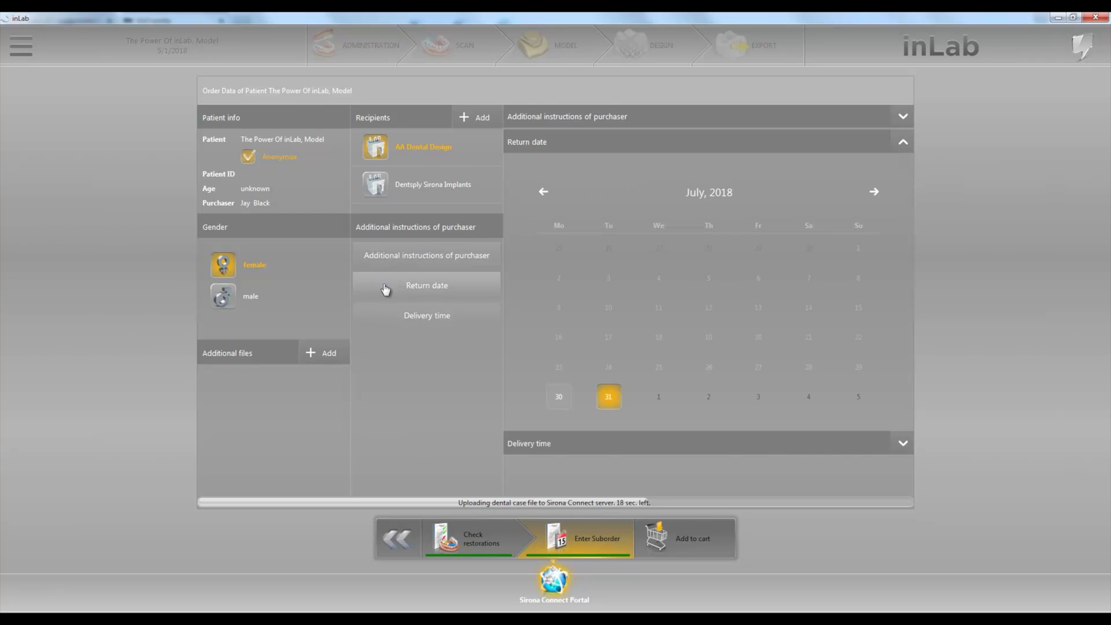
click(406, 261)
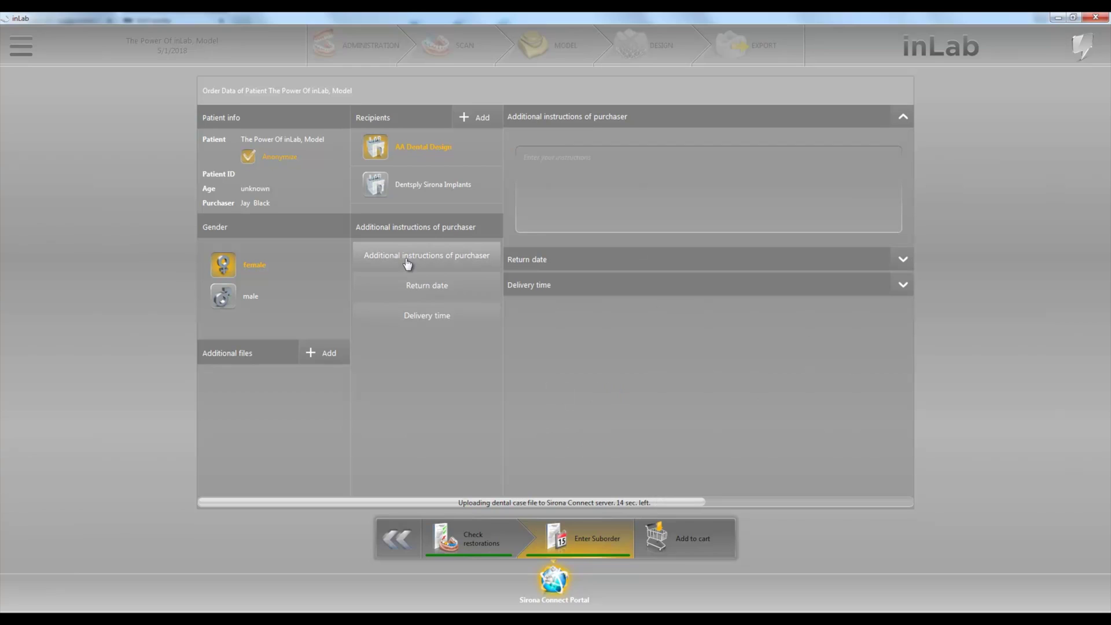
click(693, 175)
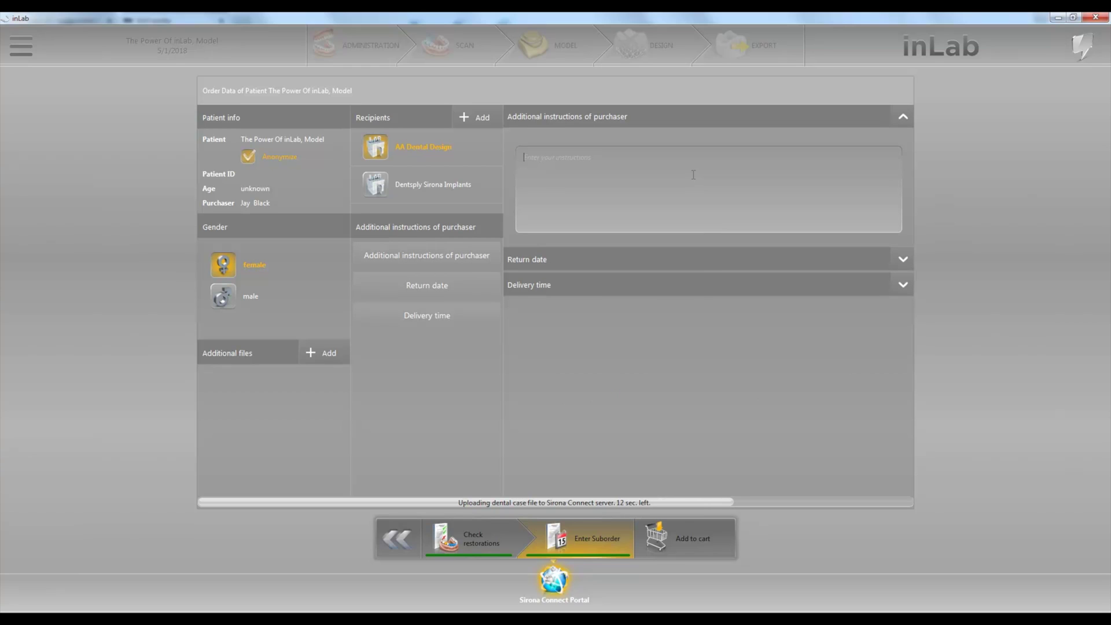
text(Please rus)
text(h )
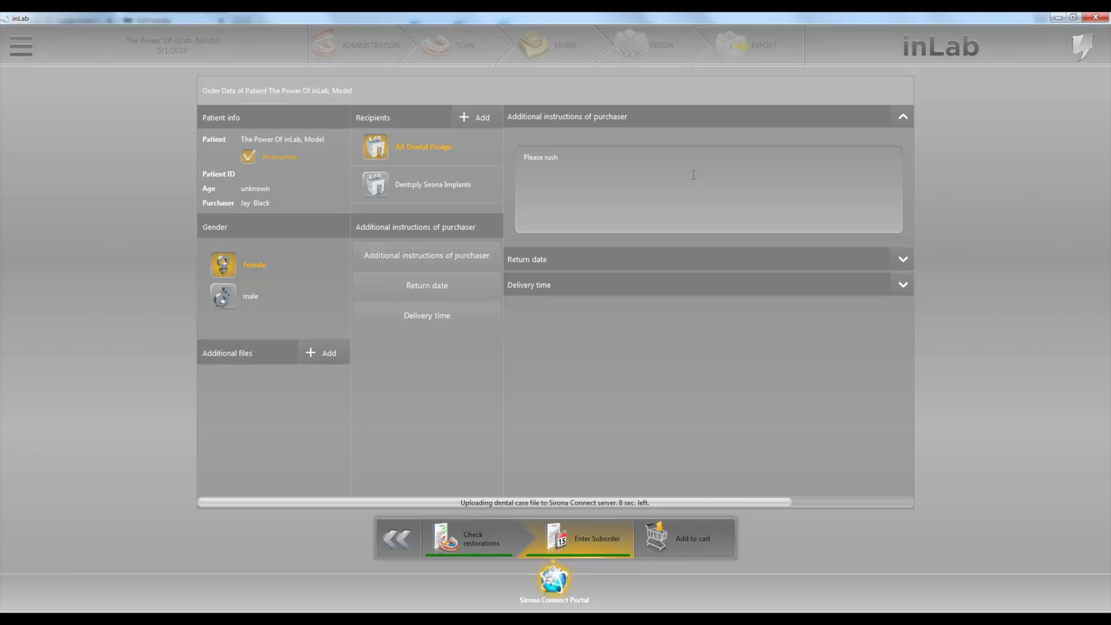
text(:))
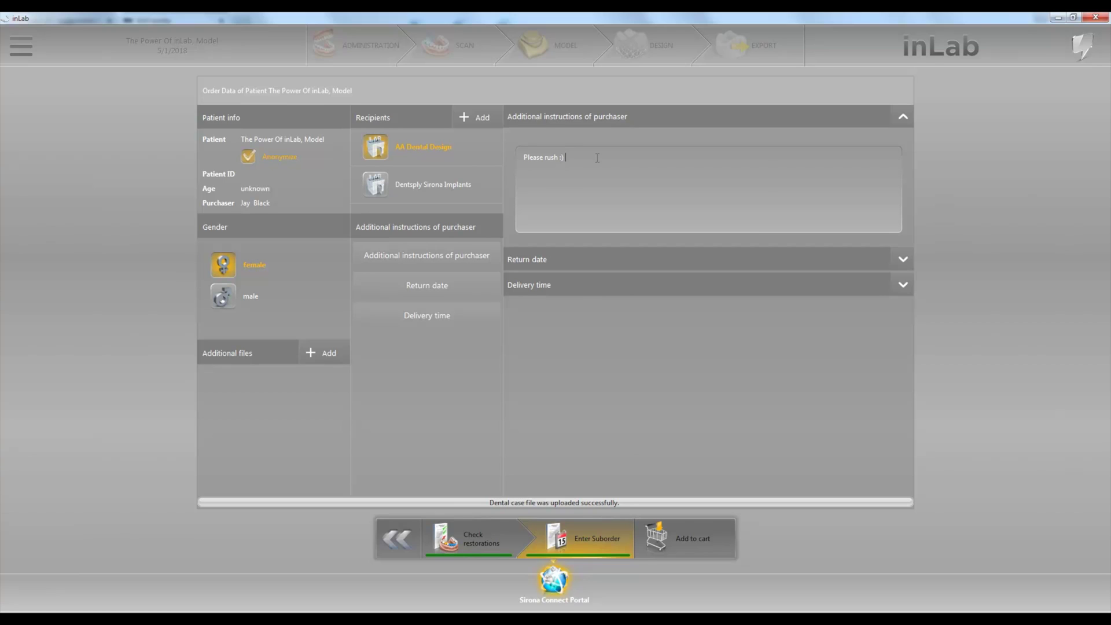
text(Full)
text( Zir)
text(co A4)
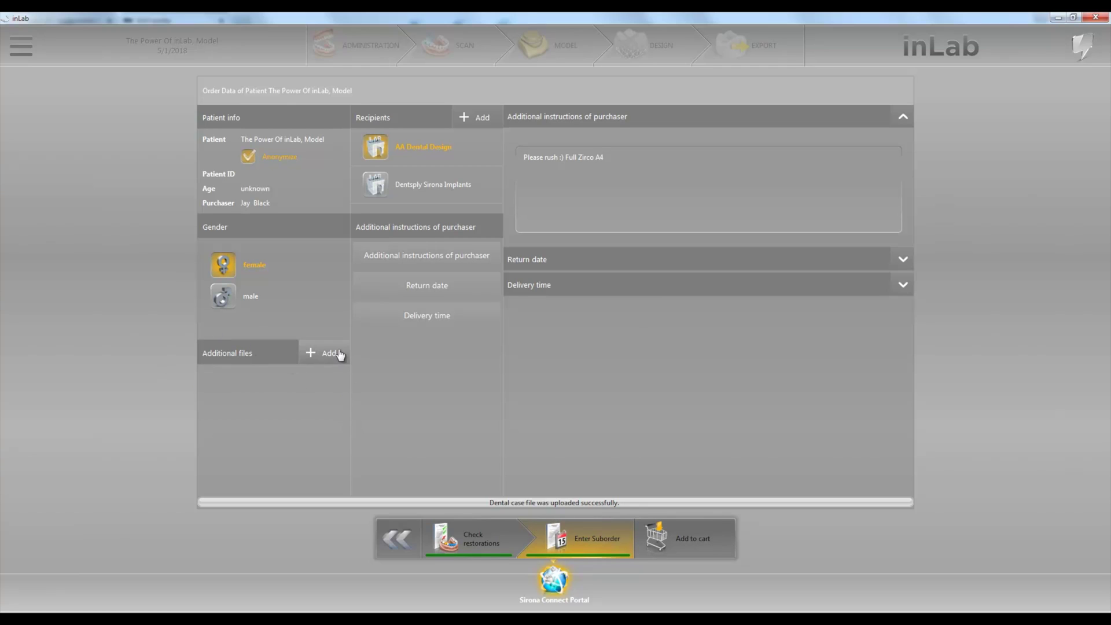
- Add the AA Dental Design bridge suborder to the cart and submit the cart
click(679, 549)
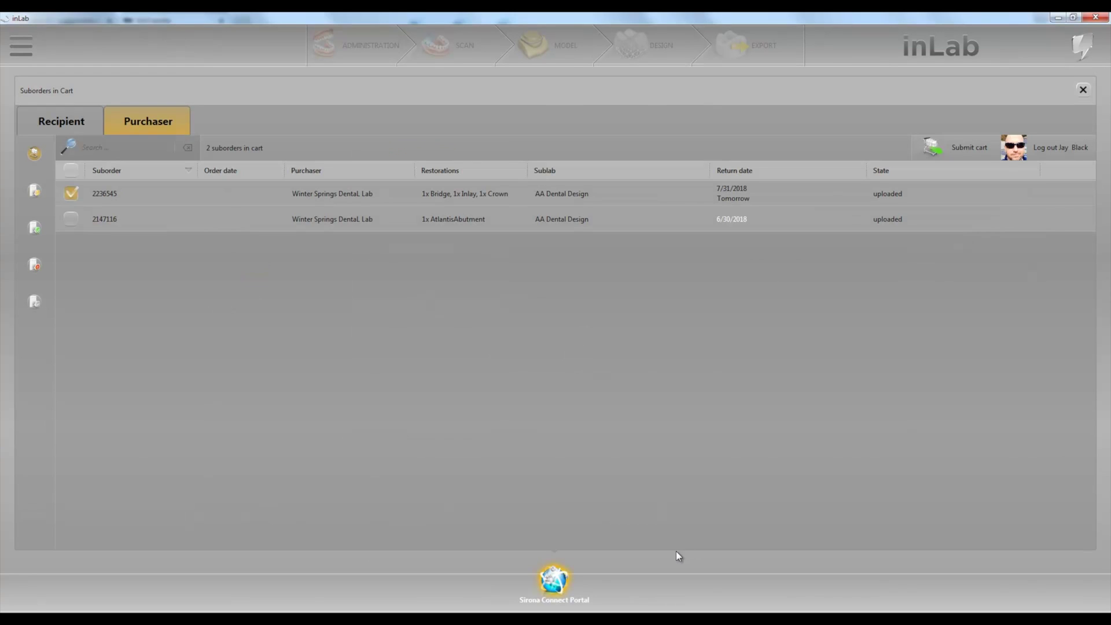
click(955, 149)
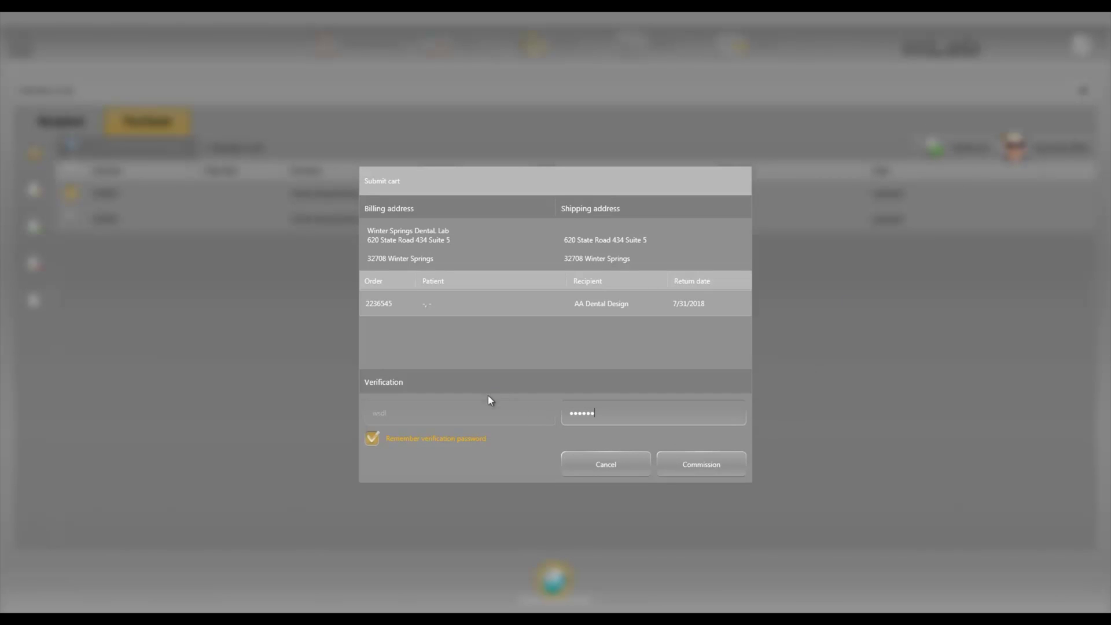
- Confirm the Submit cart dialog to commission the bridge, inlay and crown suborder
click(711, 467)
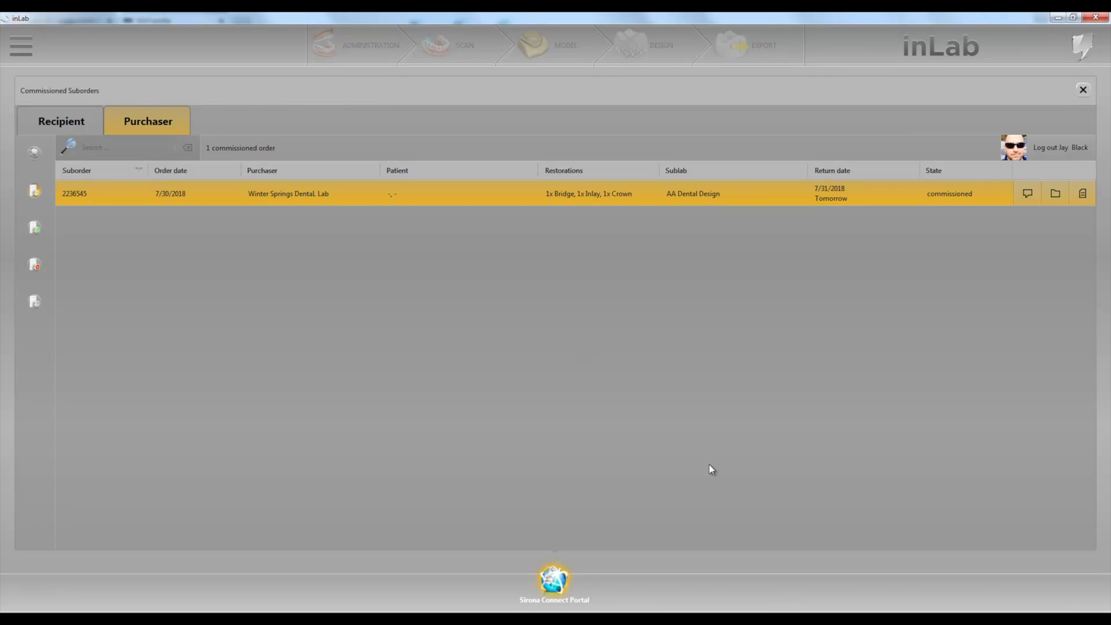